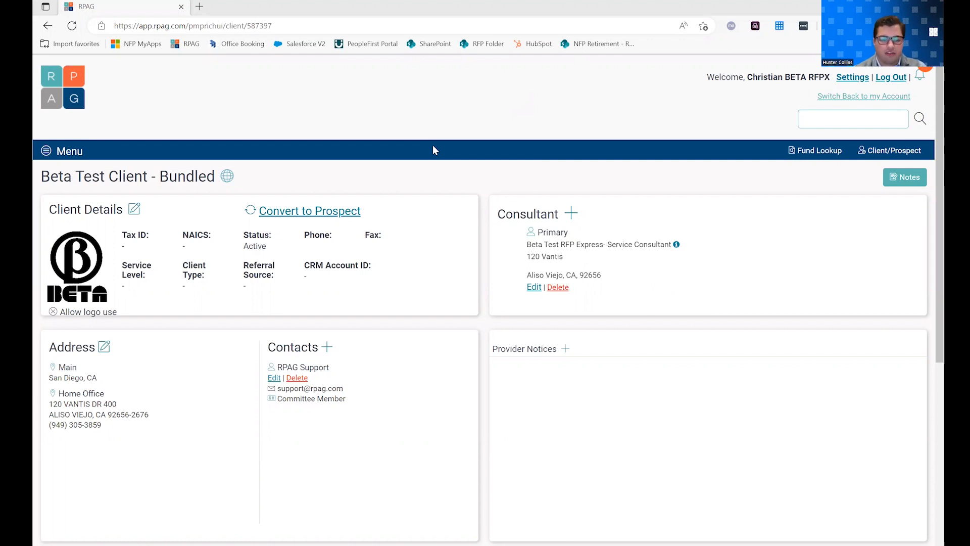
- Open the Sample $500k Plan Bundled plan from the client page and go to its RFP Express reports
{"action": "scroll", "coordinate": [432, 150], "scroll_direction": "down", "scroll_amount": 7}
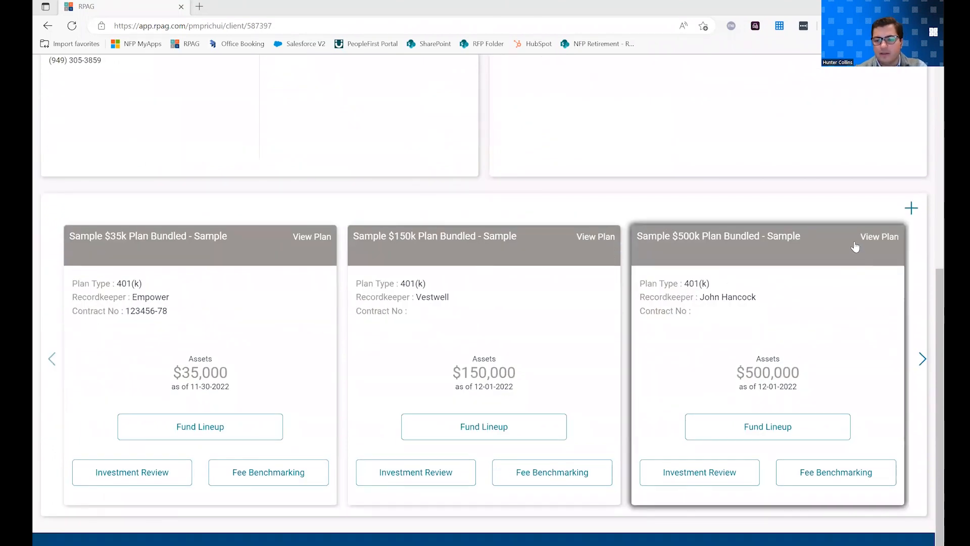
{"action": "left_click", "coordinate": [861, 239]}
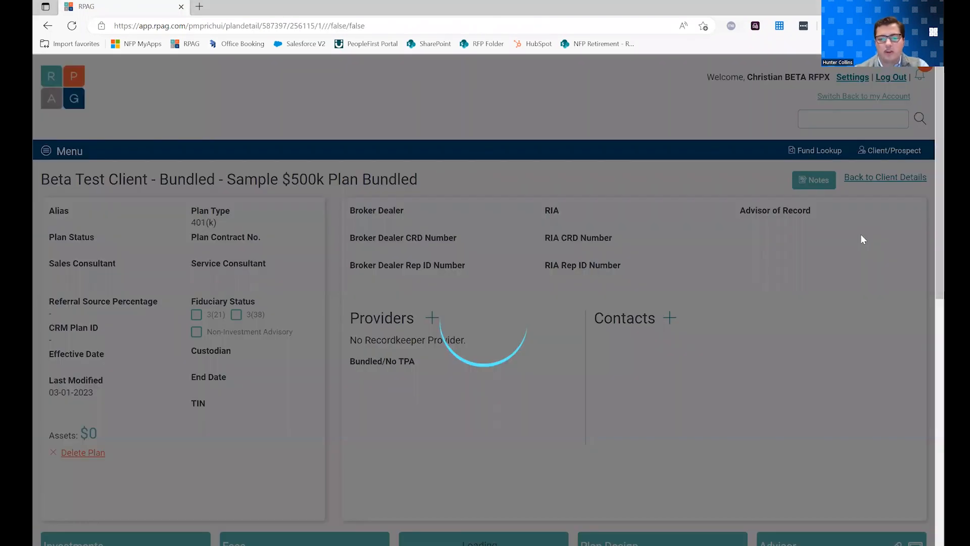
{"action": "scroll", "coordinate": [482, 270], "scroll_direction": "down", "scroll_amount": 4}
{"action": "scroll", "coordinate": [485, 271], "scroll_direction": "down", "scroll_amount": 4}
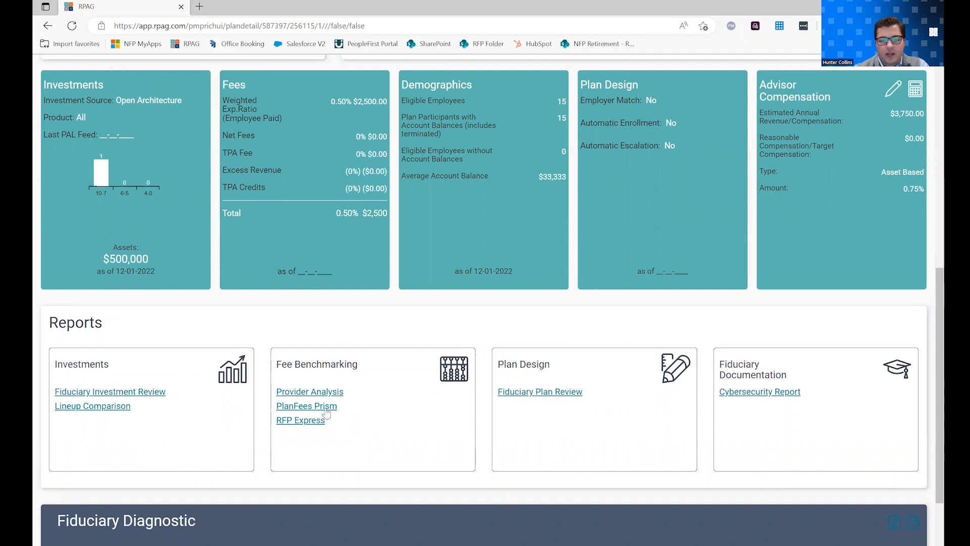
{"action": "left_click", "coordinate": [301, 421]}
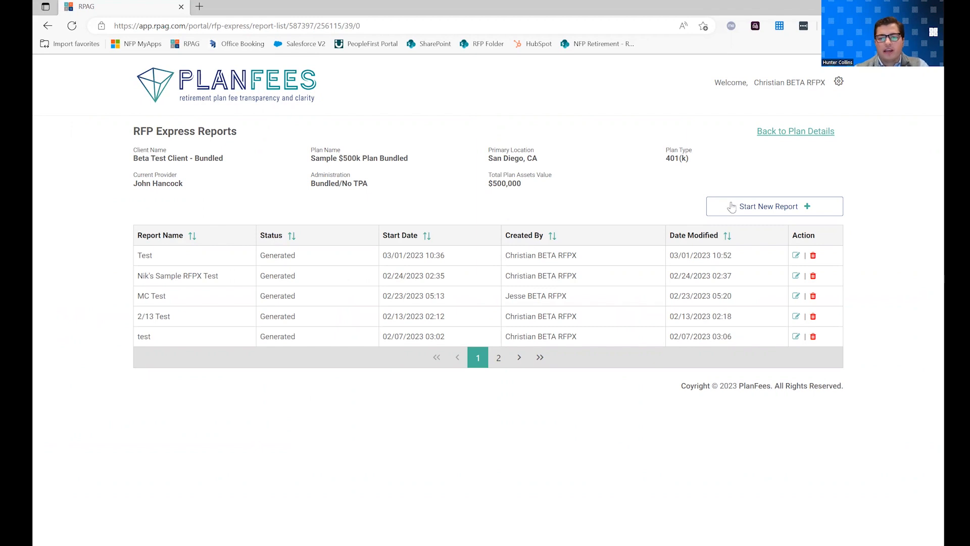
- Start a new RFP Express report and name it "RPAG RFP Express Test Report"
{"action": "left_click", "coordinate": [746, 208]}
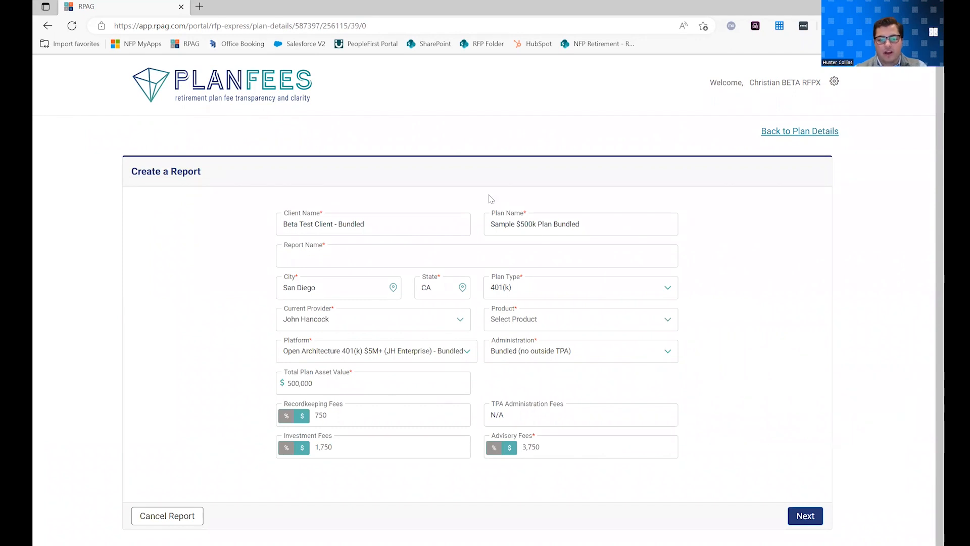
{"action": "left_click", "coordinate": [386, 261]}
{"action": "type", "text": "RP"}
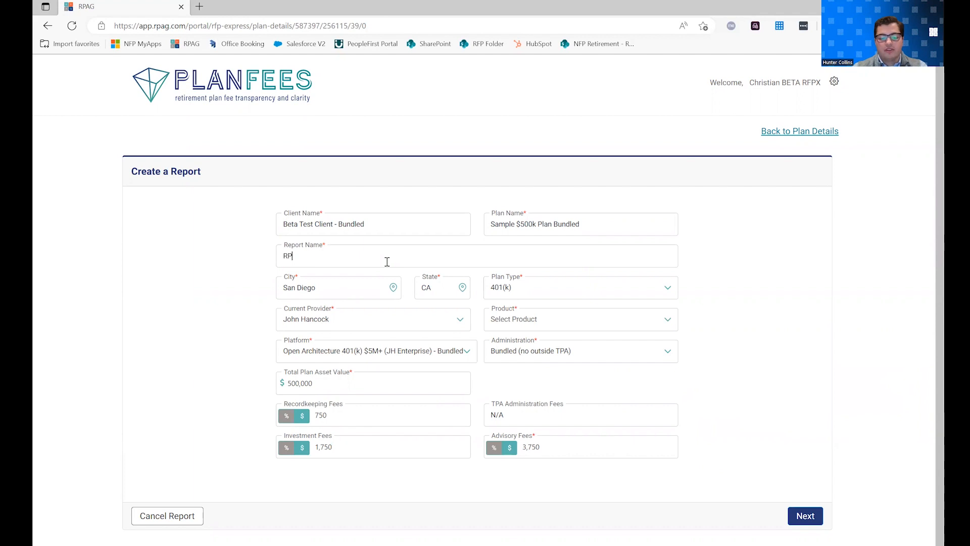
{"action": "type", "text": "AG RFP Express Test Report"}
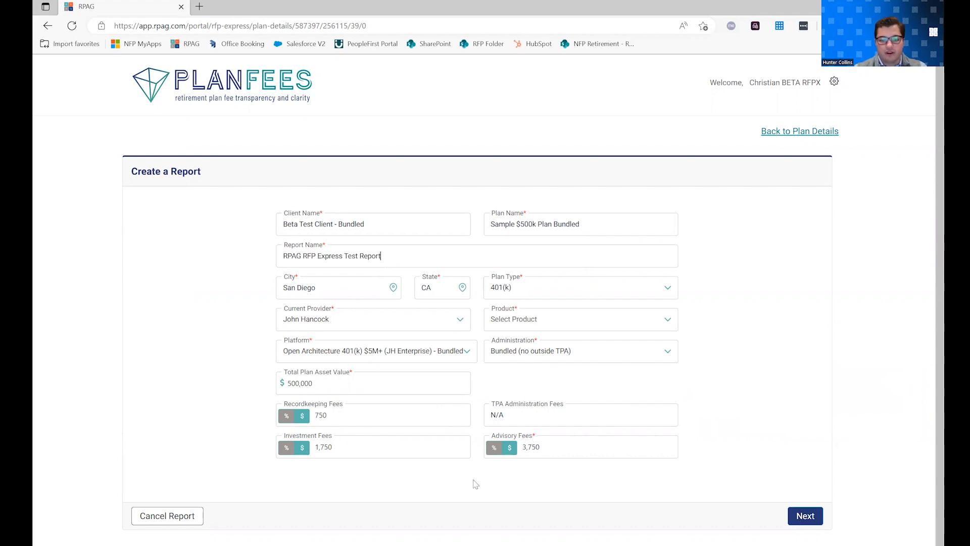
{"action": "left_click", "coordinate": [813, 516]}
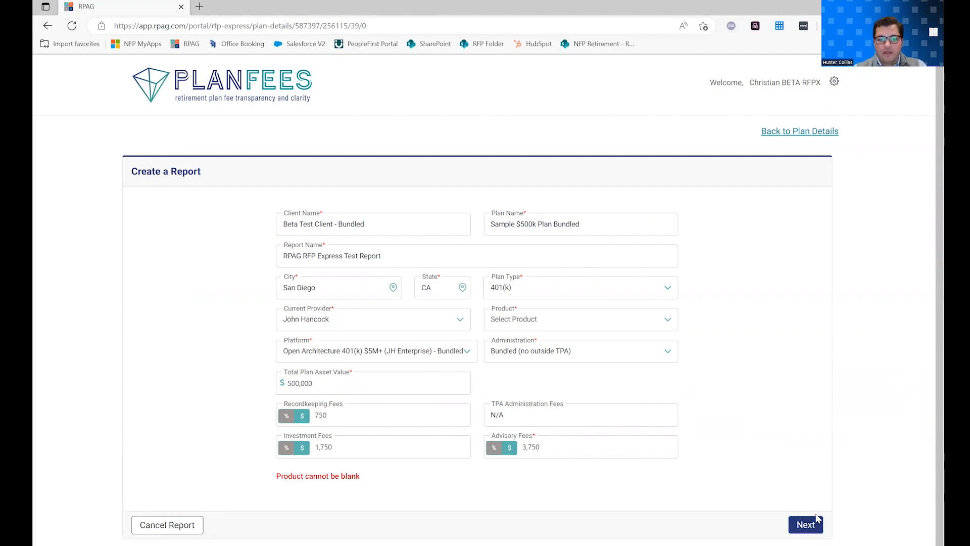
- Set the product to John Hancock RPAG Express Lineup and accept the plan details, demographics and overview to reach the provider list
{"action": "left_click", "coordinate": [532, 325]}
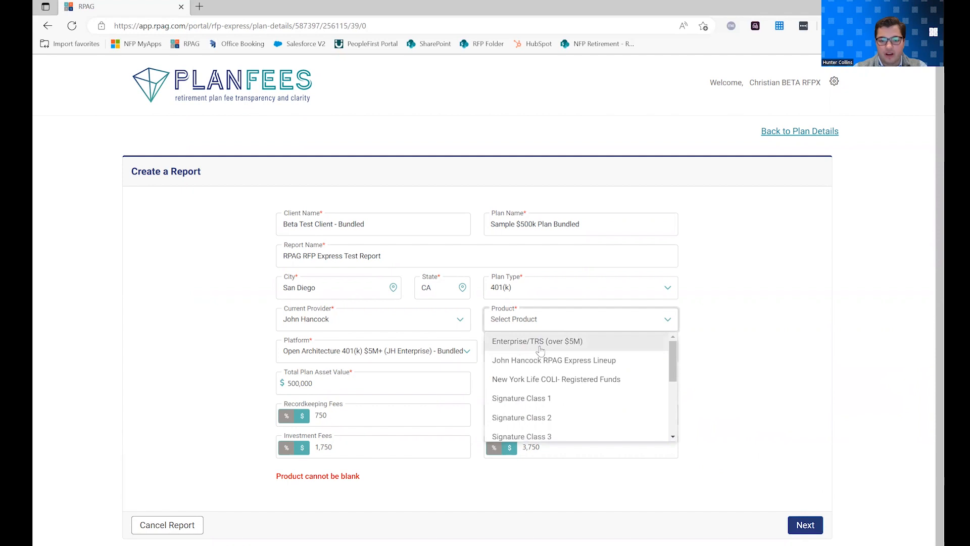
{"action": "scroll", "coordinate": [536, 364], "scroll_direction": "down", "scroll_amount": 3}
{"action": "scroll", "coordinate": [528, 387], "scroll_direction": "up", "scroll_amount": 3}
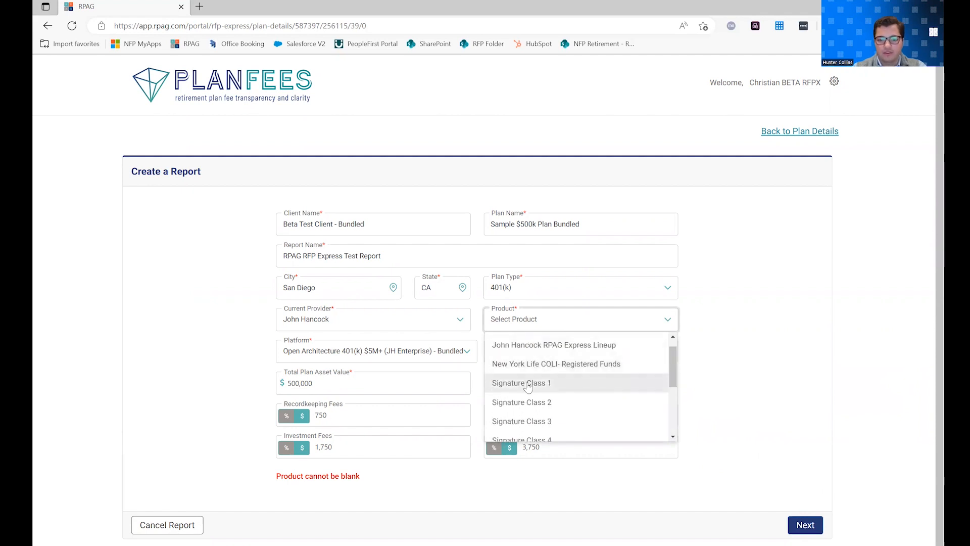
{"action": "left_click", "coordinate": [530, 345]}
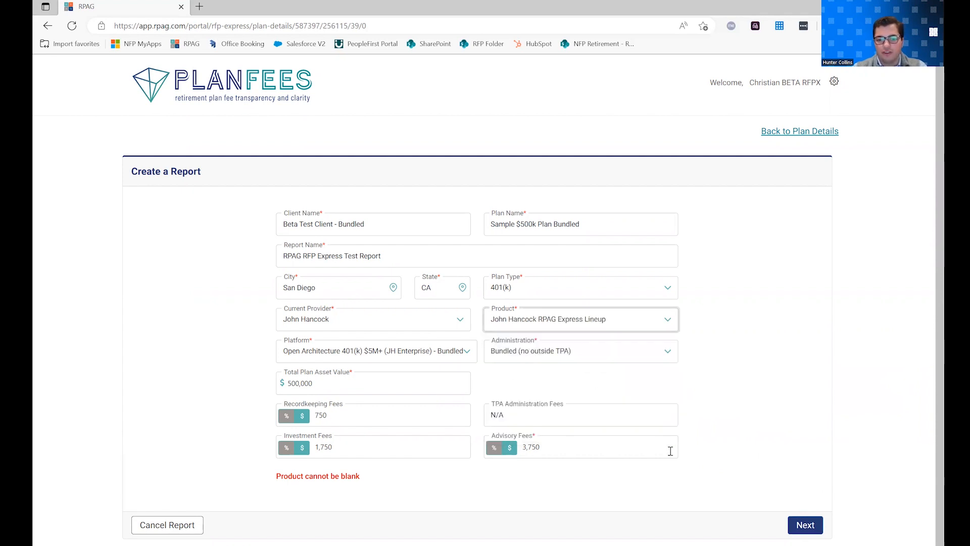
{"action": "left_click", "coordinate": [802, 528]}
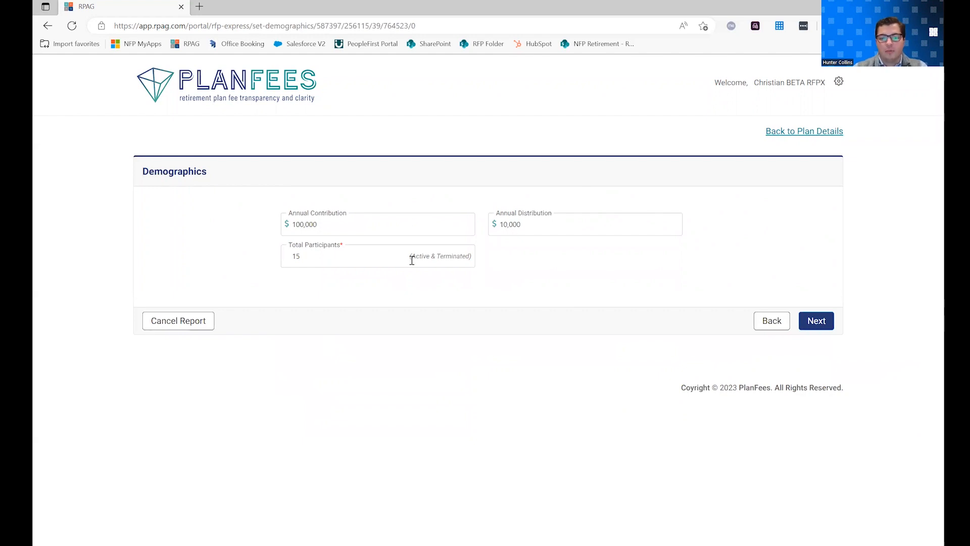
{"action": "left_click", "coordinate": [812, 323]}
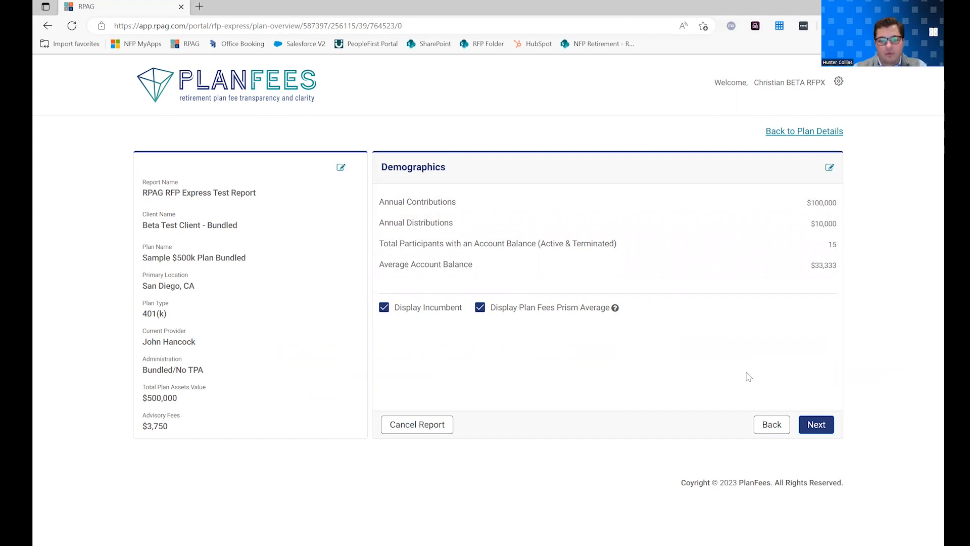
{"action": "left_click", "coordinate": [814, 425]}
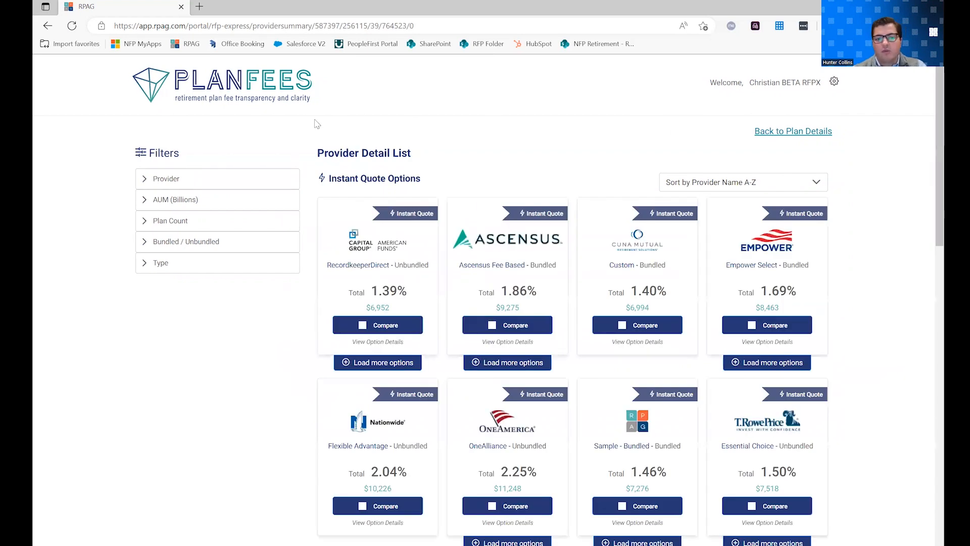
- Mark the Empower, T. Rowe Price and Voya instant quotes for comparison and proceed to the quote comparison chart
{"action": "scroll", "coordinate": [396, 243], "scroll_direction": "down", "scroll_amount": 7}
{"action": "scroll", "coordinate": [394, 242], "scroll_direction": "down", "scroll_amount": 6}
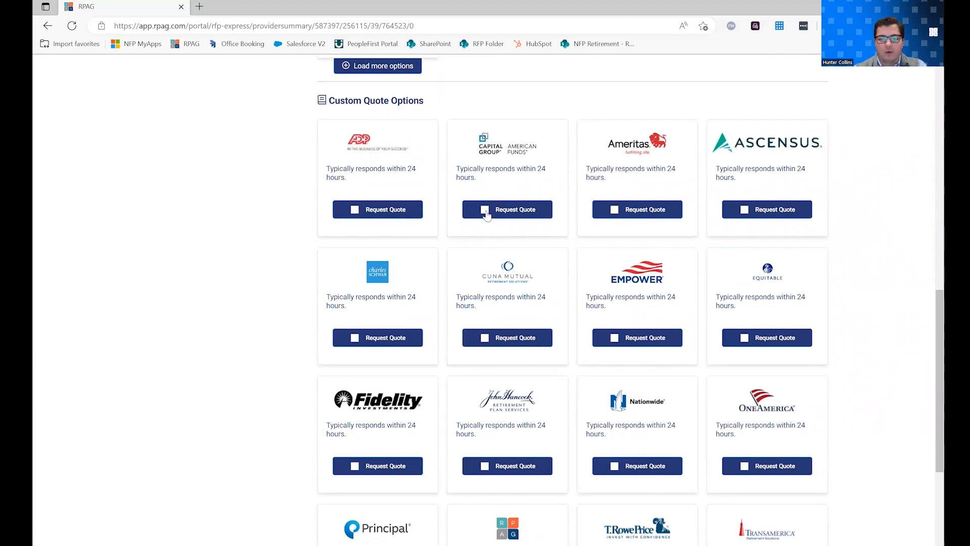
{"action": "scroll", "coordinate": [487, 215], "scroll_direction": "down", "scroll_amount": 2}
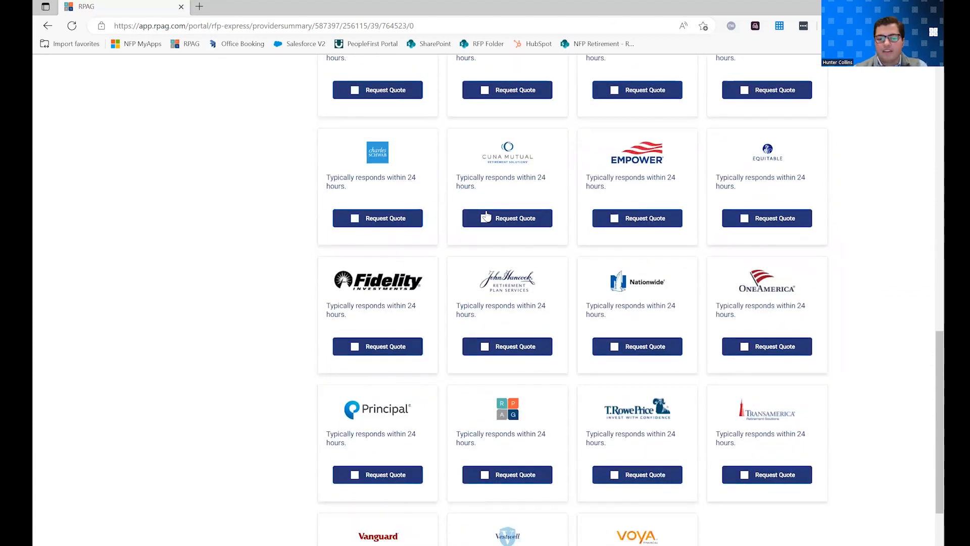
{"action": "scroll", "coordinate": [486, 216], "scroll_direction": "up", "scroll_amount": 10}
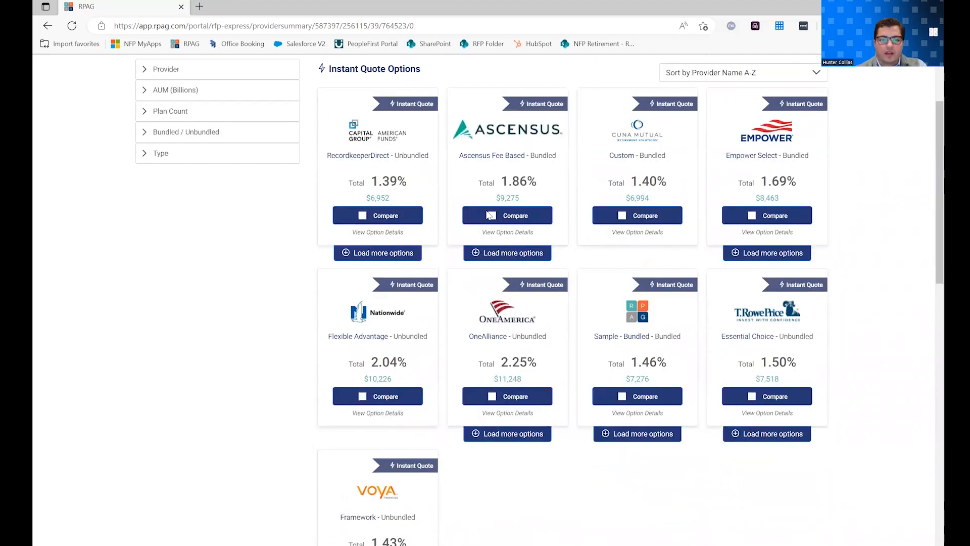
{"action": "scroll", "coordinate": [489, 215], "scroll_direction": "up", "scroll_amount": 1}
{"action": "scroll", "coordinate": [488, 215], "scroll_direction": "down", "scroll_amount": 1}
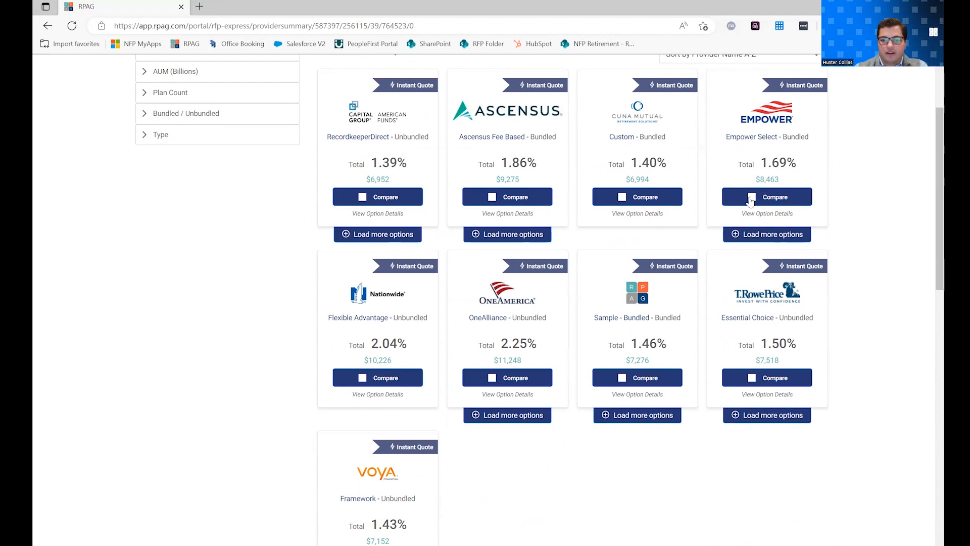
{"action": "left_click", "coordinate": [750, 380]}
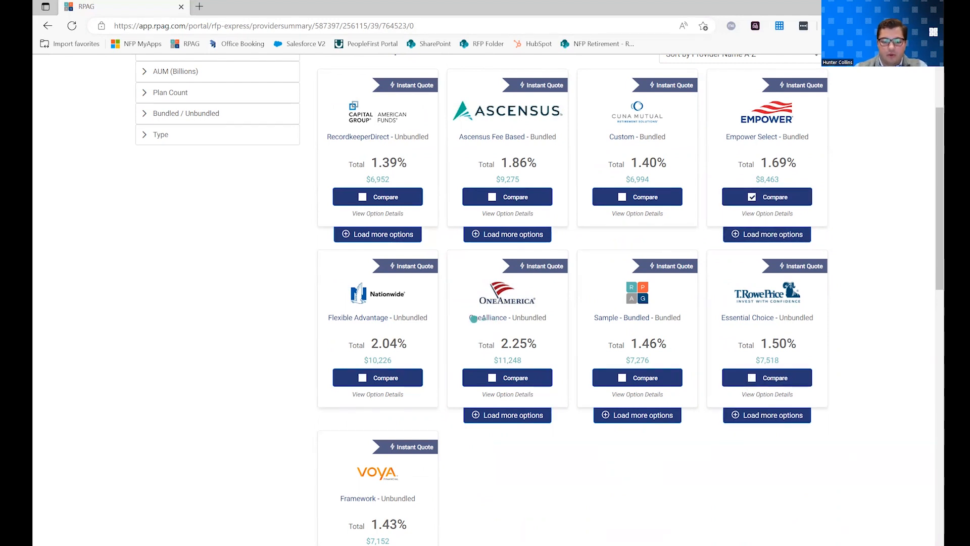
{"action": "scroll", "coordinate": [552, 362], "scroll_direction": "down", "scroll_amount": 5}
{"action": "scroll", "coordinate": [552, 361], "scroll_direction": "down", "scroll_amount": 12}
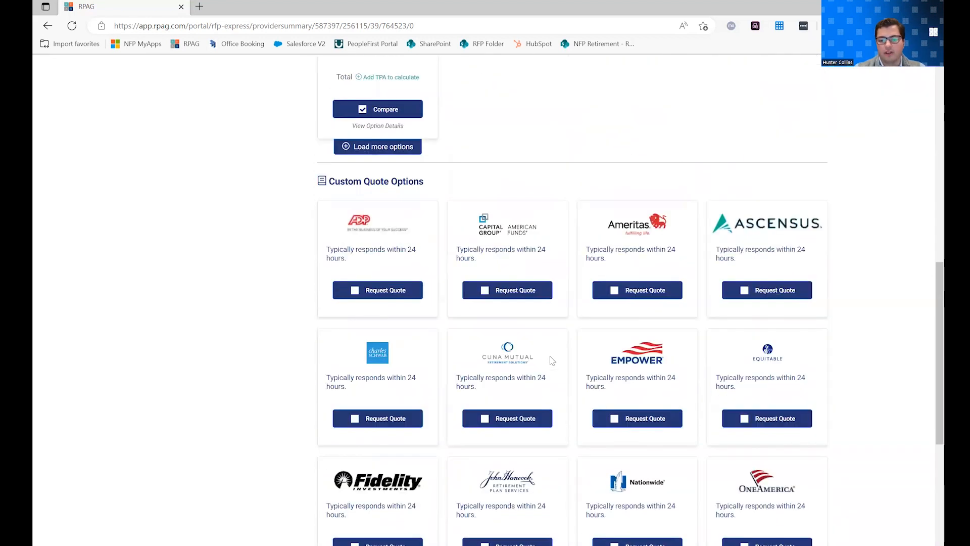
{"action": "left_click", "coordinate": [783, 510]}
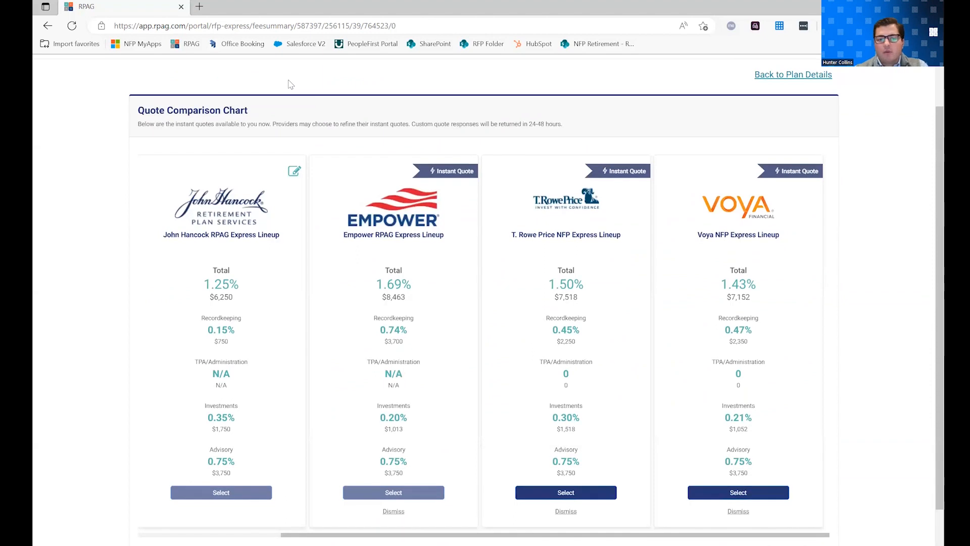
- Select the T. Rowe Price NFP Express Lineup and Voya NFP Express Lineup quotes in the comparison chart
{"action": "scroll", "coordinate": [291, 85], "scroll_direction": "down", "scroll_amount": 1}
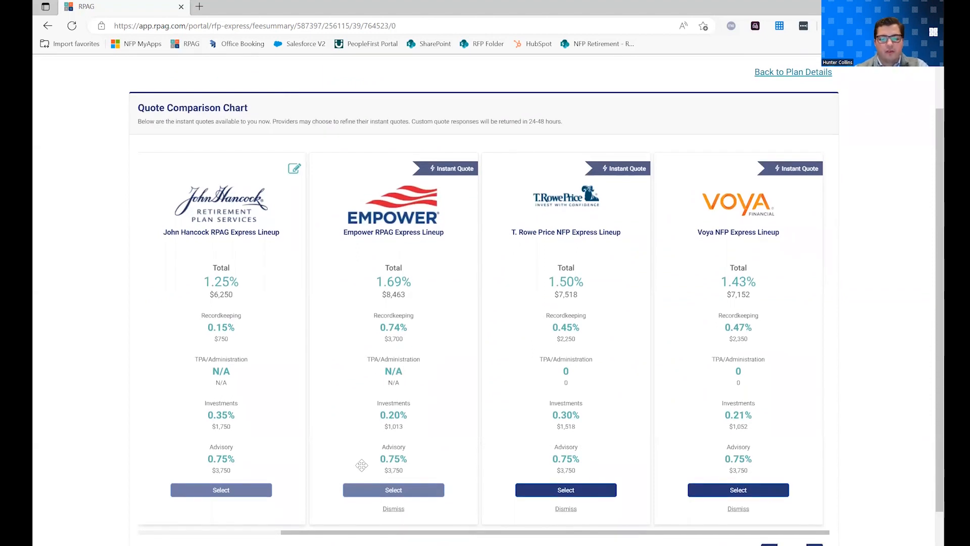
{"action": "left_click", "coordinate": [549, 491]}
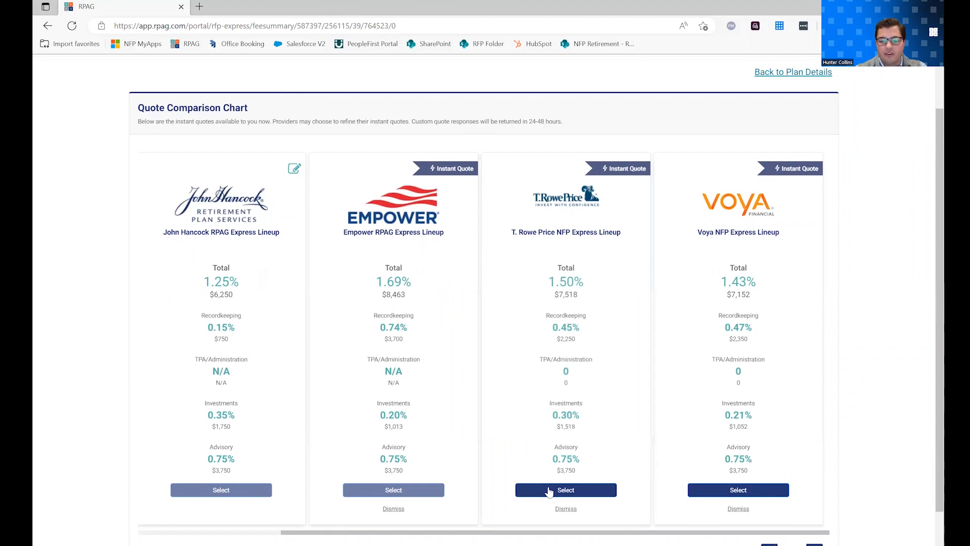
{"action": "left_click", "coordinate": [750, 491]}
{"action": "scroll", "coordinate": [747, 501], "scroll_direction": "down", "scroll_amount": 1}
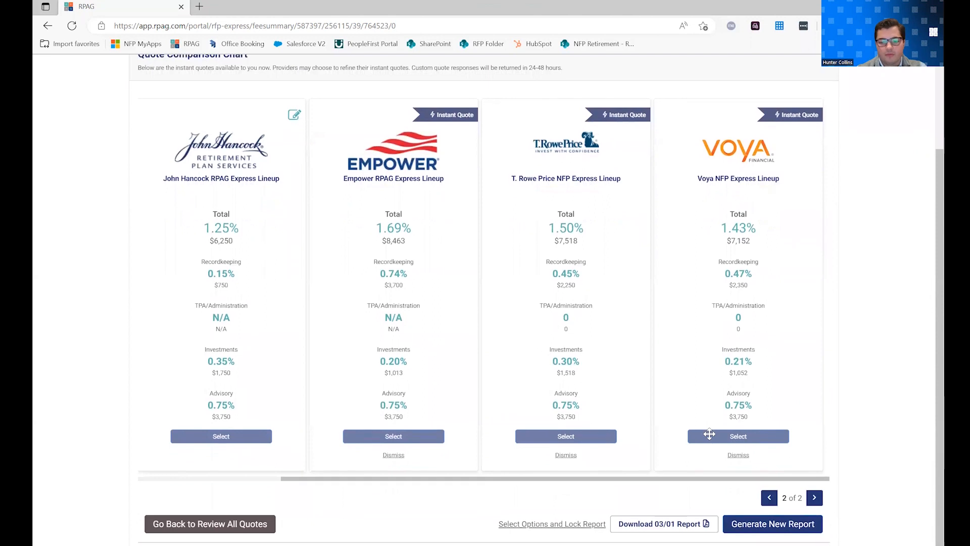
- Generate and download a new report with the logo shown and presented date 03/01/2023, and open the downloaded PDF
{"action": "left_click", "coordinate": [782, 529]}
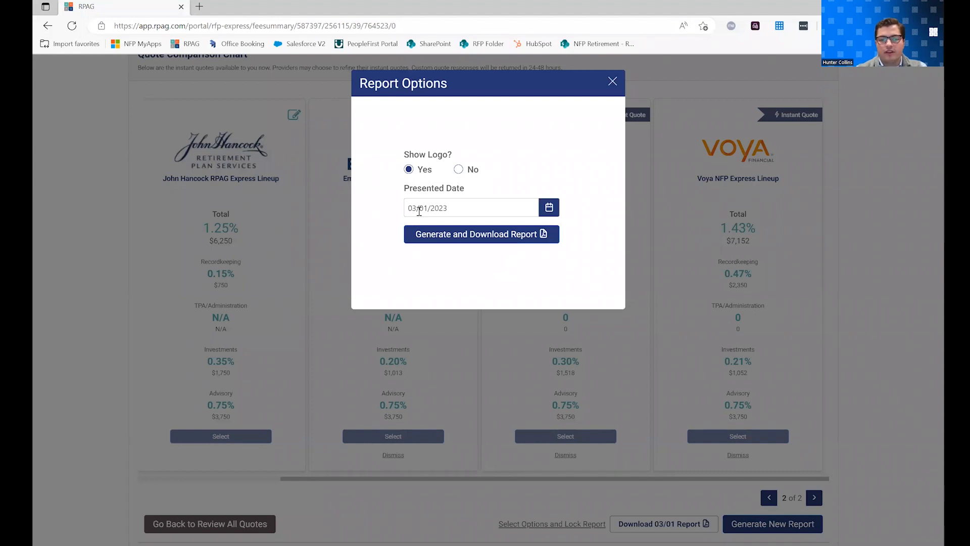
{"action": "left_click", "coordinate": [458, 236]}
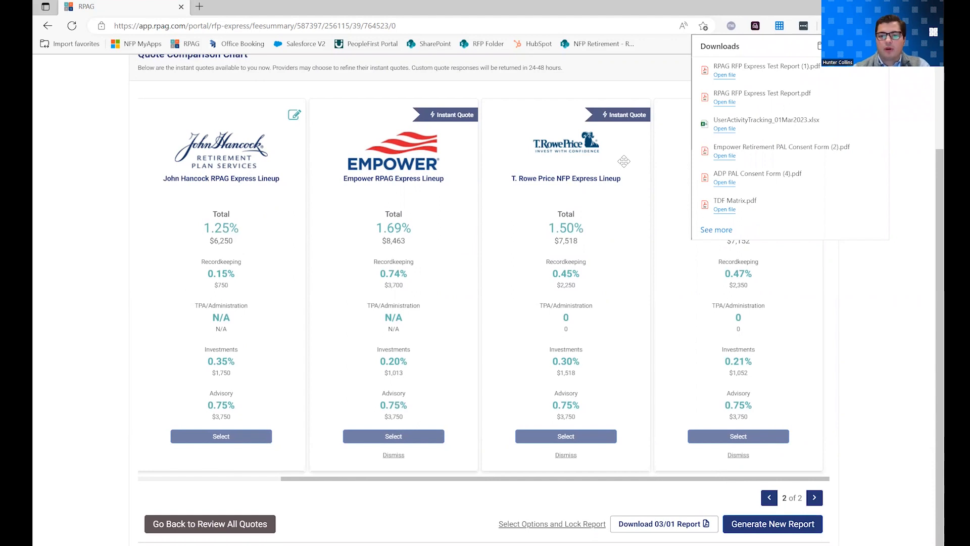
{"action": "left_click", "coordinate": [758, 77]}
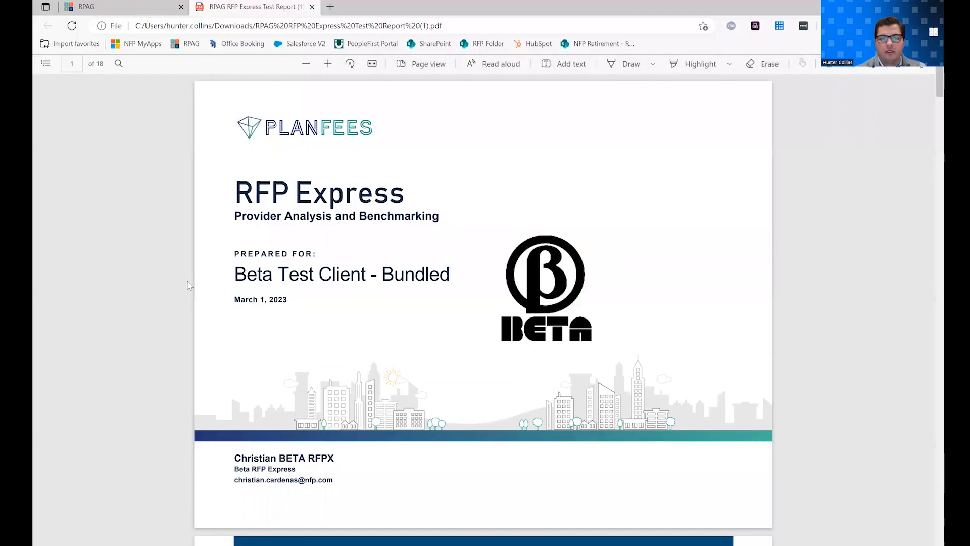
- Review the report's plan assumptions, service provider summary, total fee summary, provider comparison and investment lineup pages
{"action": "scroll", "coordinate": [188, 280], "scroll_direction": "down", "scroll_amount": 5}
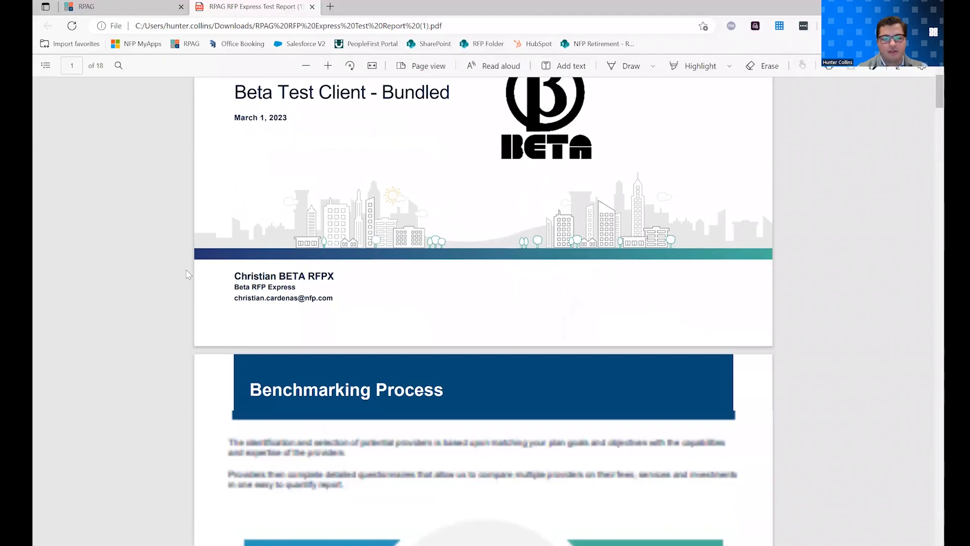
{"action": "scroll", "coordinate": [188, 275], "scroll_direction": "down", "scroll_amount": 12}
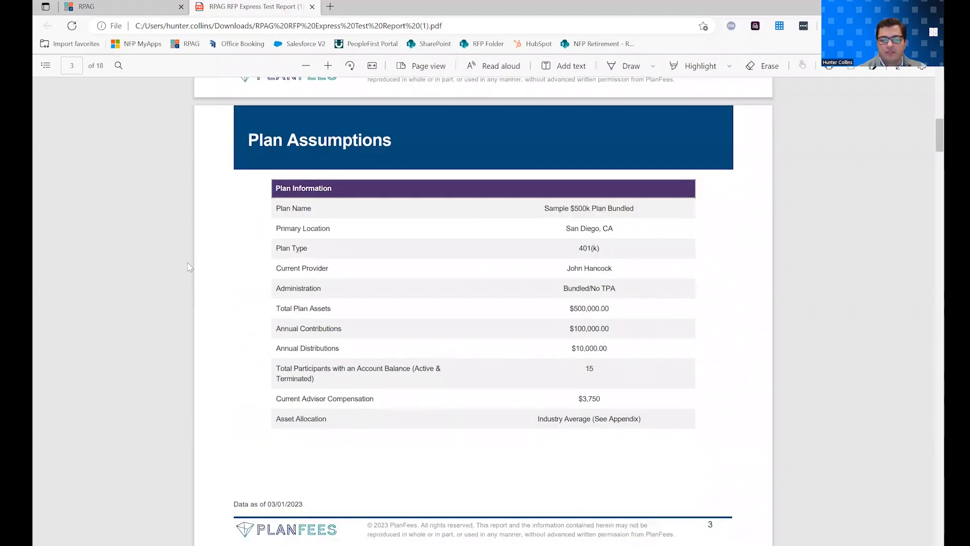
{"action": "scroll", "coordinate": [188, 272], "scroll_direction": "down", "scroll_amount": 5}
{"action": "scroll", "coordinate": [188, 267], "scroll_direction": "down", "scroll_amount": 2}
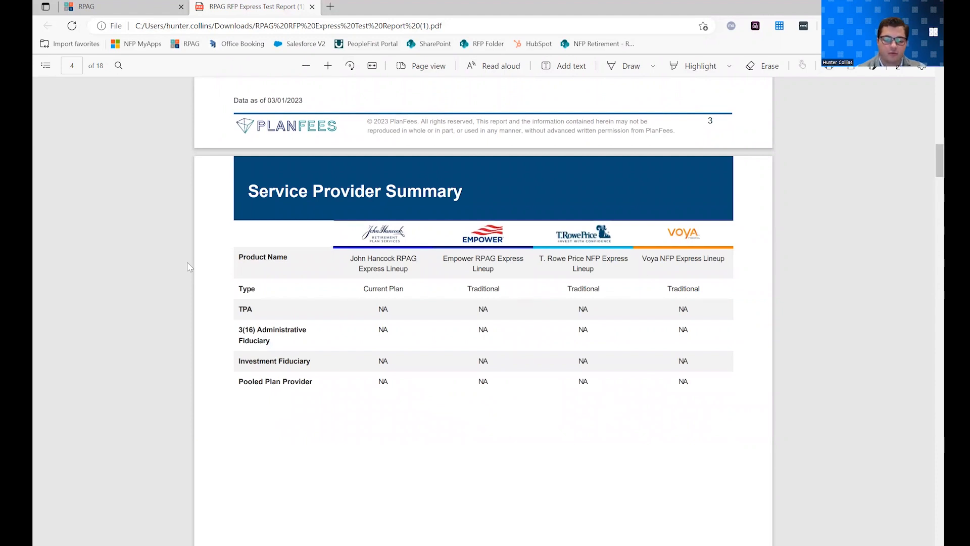
{"action": "scroll", "coordinate": [188, 266], "scroll_direction": "down", "scroll_amount": 10}
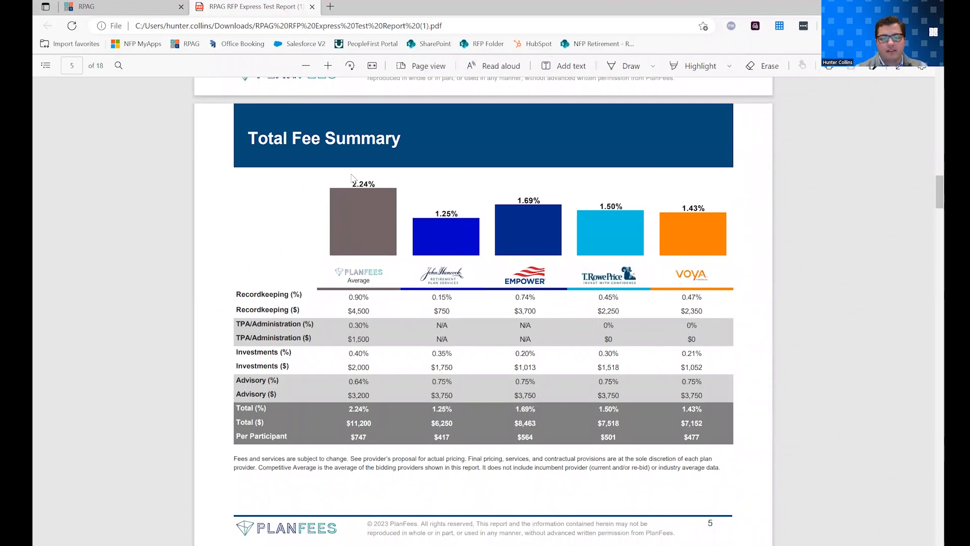
{"action": "scroll", "coordinate": [353, 366], "scroll_direction": "down", "scroll_amount": 7}
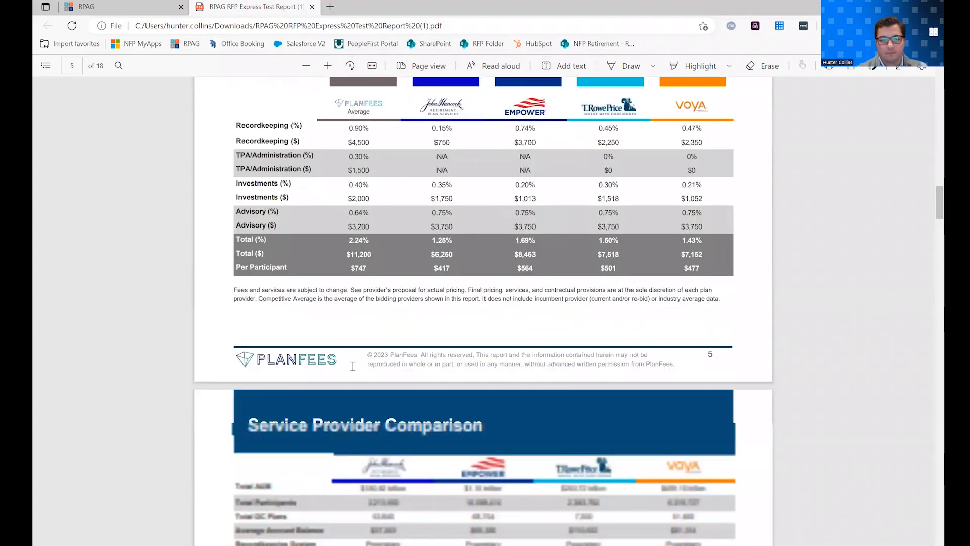
{"action": "scroll", "coordinate": [353, 365], "scroll_direction": "down", "scroll_amount": 1}
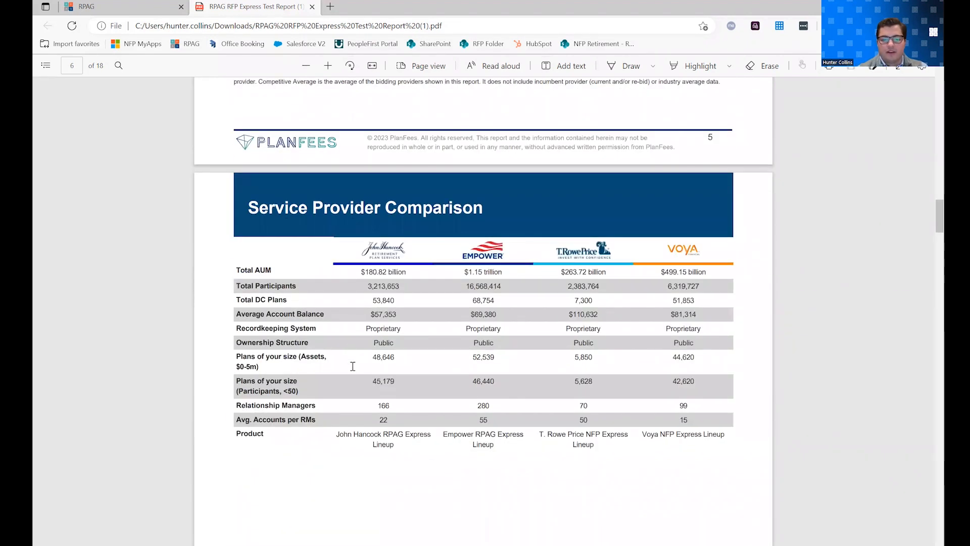
{"action": "scroll", "coordinate": [353, 366], "scroll_direction": "down", "scroll_amount": 8}
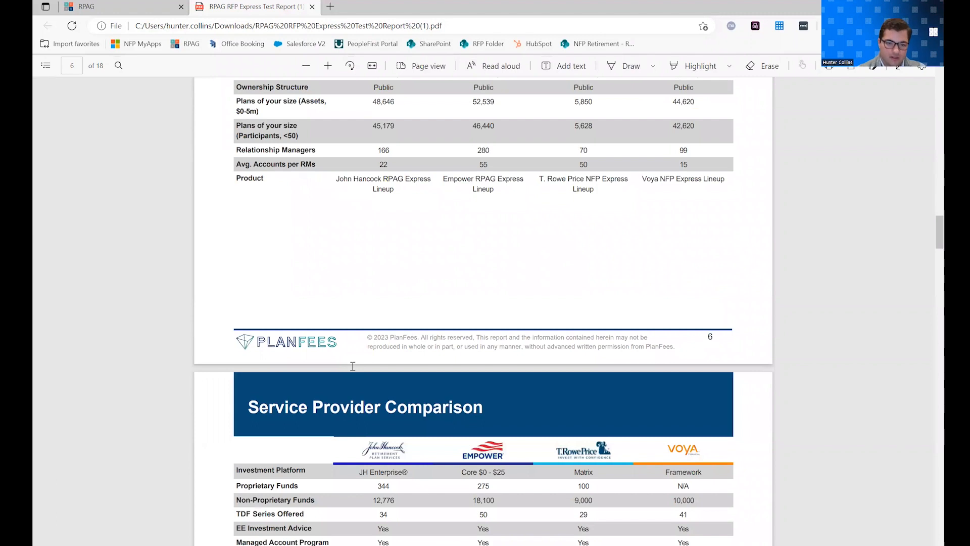
{"action": "scroll", "coordinate": [352, 366], "scroll_direction": "down", "scroll_amount": 10}
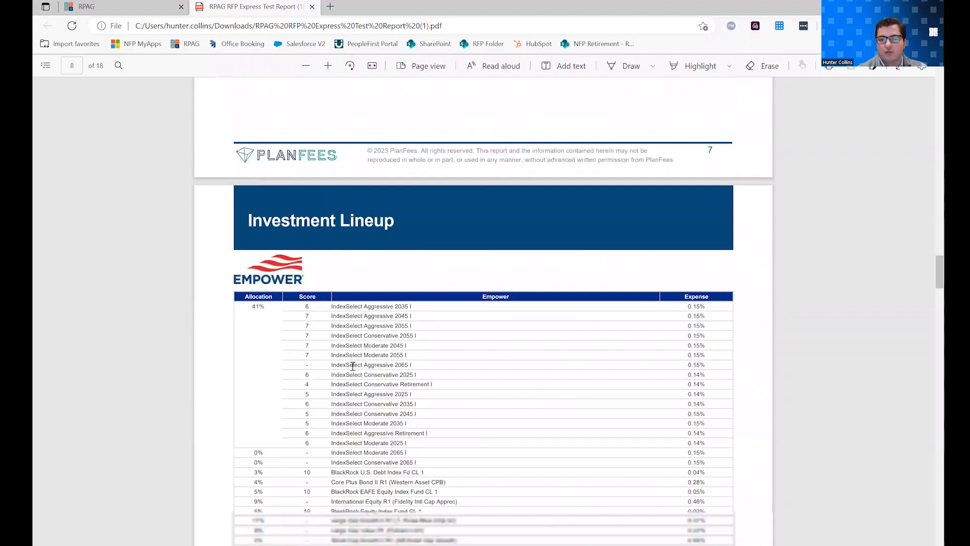
- Examine the report's Empower, T. Rowe Price and Voya investment lineups, the provider summaries and the closing disclosure pages
{"action": "scroll", "coordinate": [352, 366], "scroll_direction": "down", "scroll_amount": 2}
{"action": "scroll", "coordinate": [353, 366], "scroll_direction": "down", "scroll_amount": 7}
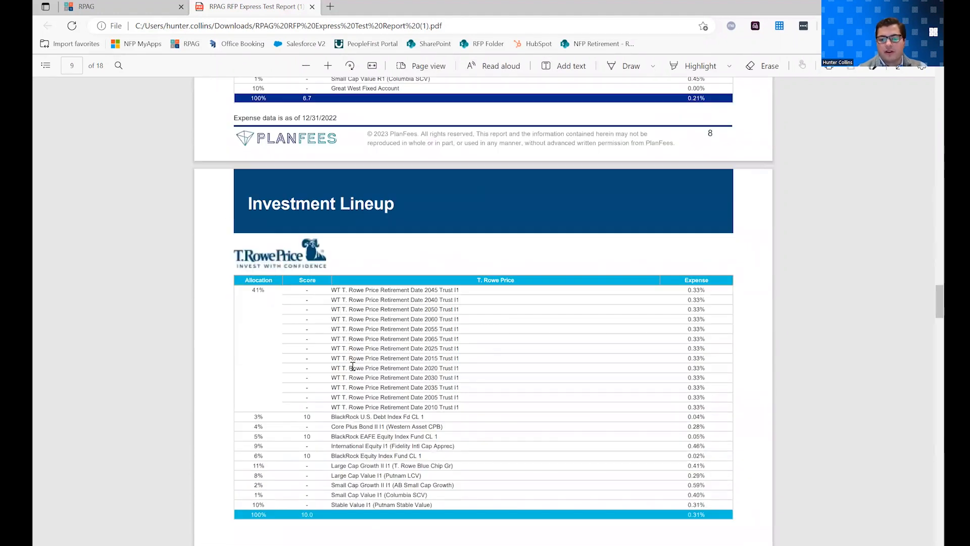
{"action": "scroll", "coordinate": [352, 365], "scroll_direction": "down", "scroll_amount": 20}
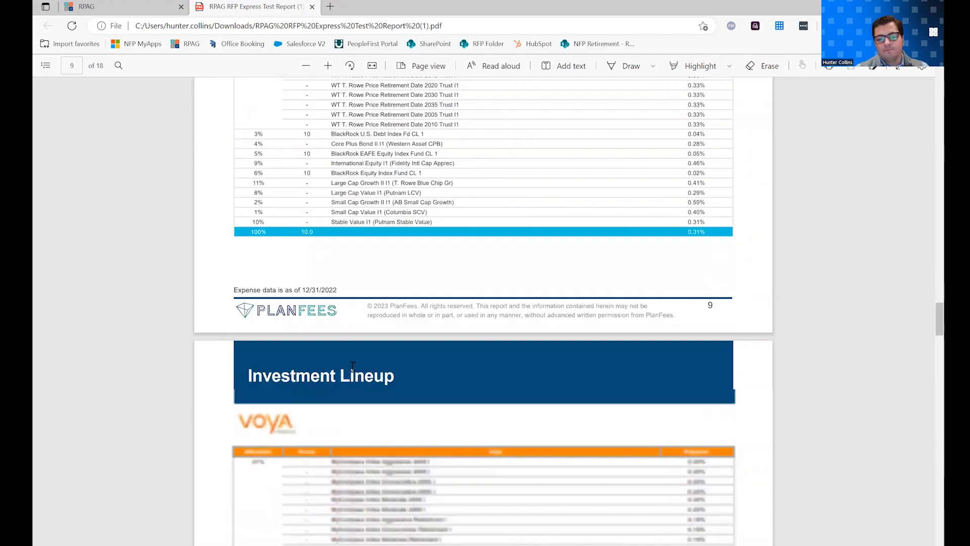
{"action": "scroll", "coordinate": [353, 366], "scroll_direction": "down", "scroll_amount": 1}
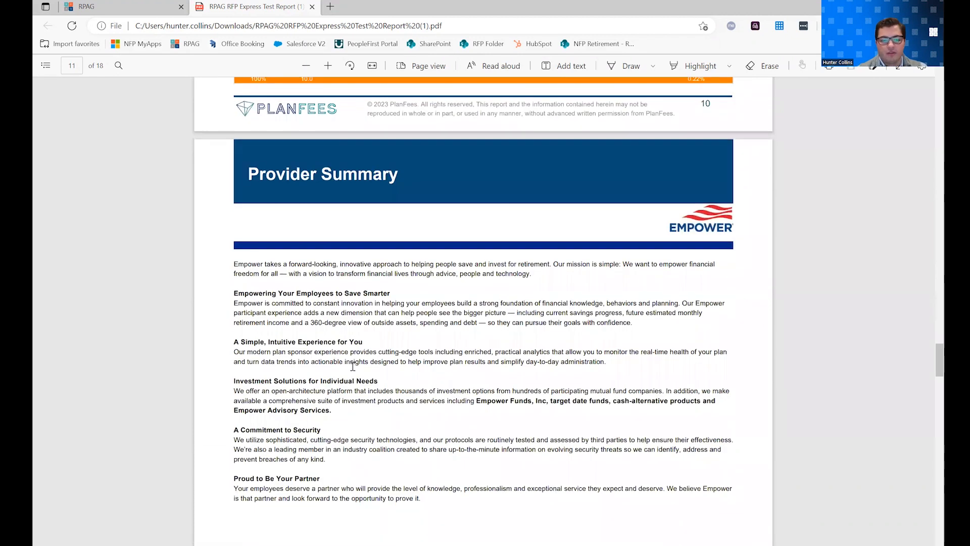
{"action": "scroll", "coordinate": [353, 366], "scroll_direction": "down", "scroll_amount": 10}
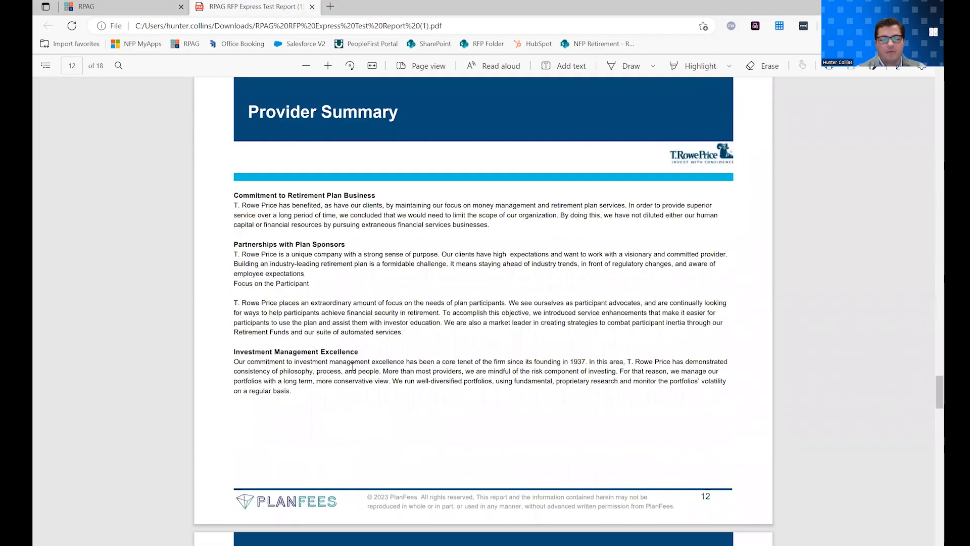
{"action": "scroll", "coordinate": [352, 366], "scroll_direction": "down", "scroll_amount": 6}
{"action": "scroll", "coordinate": [353, 366], "scroll_direction": "down", "scroll_amount": 15}
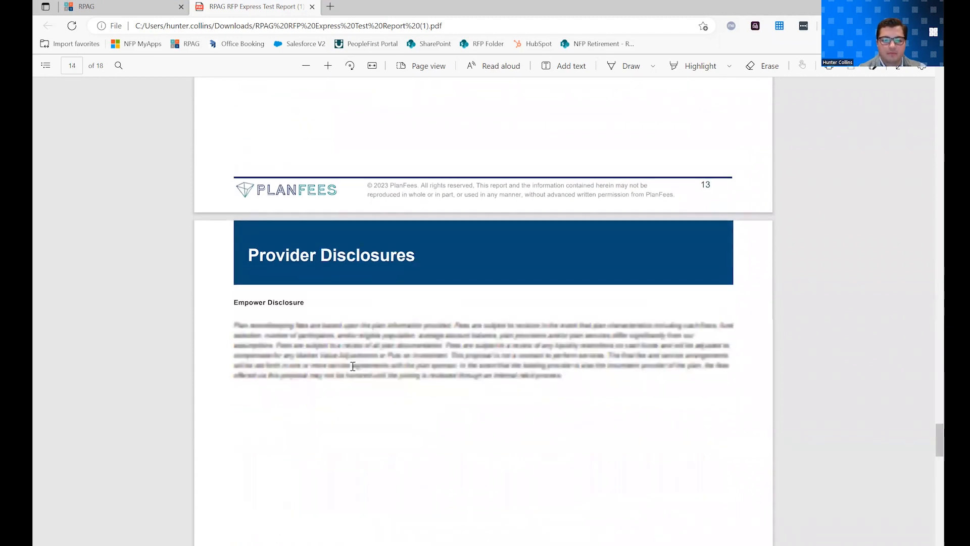
{"action": "scroll", "coordinate": [353, 365], "scroll_direction": "down", "scroll_amount": 20}
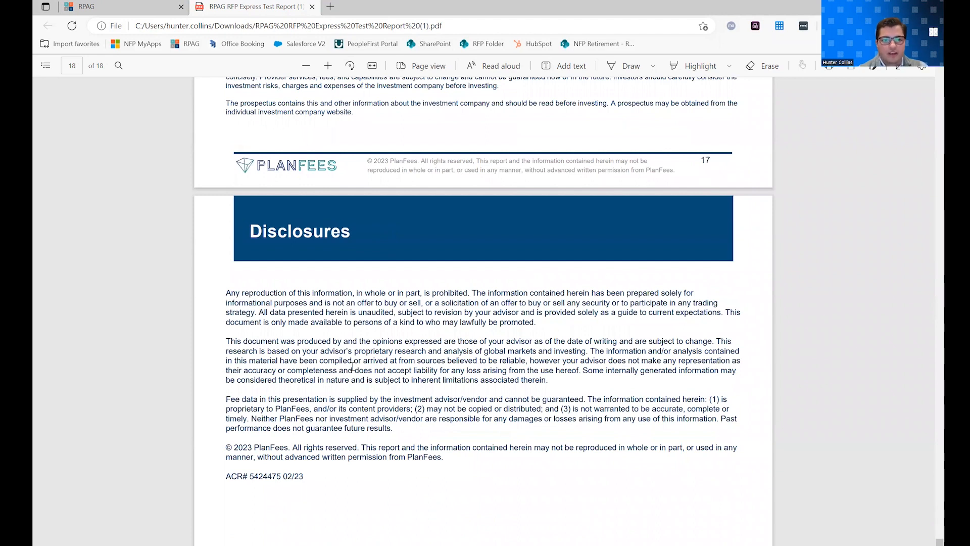
- Close the PDF report and return to the beginning of the Quote Comparison Chart
{"action": "scroll", "coordinate": [353, 366], "scroll_direction": "up", "scroll_amount": 20}
{"action": "scroll", "coordinate": [313, 49], "scroll_direction": "up", "scroll_amount": 20}
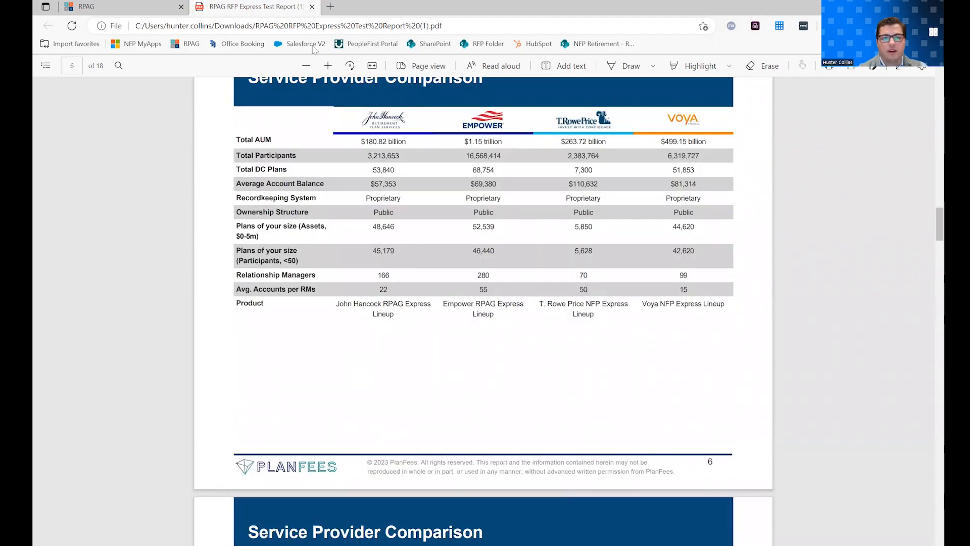
{"action": "key", "text": "ctrl+w"}
{"action": "scroll", "coordinate": [398, 144], "scroll_direction": "up", "scroll_amount": 3}
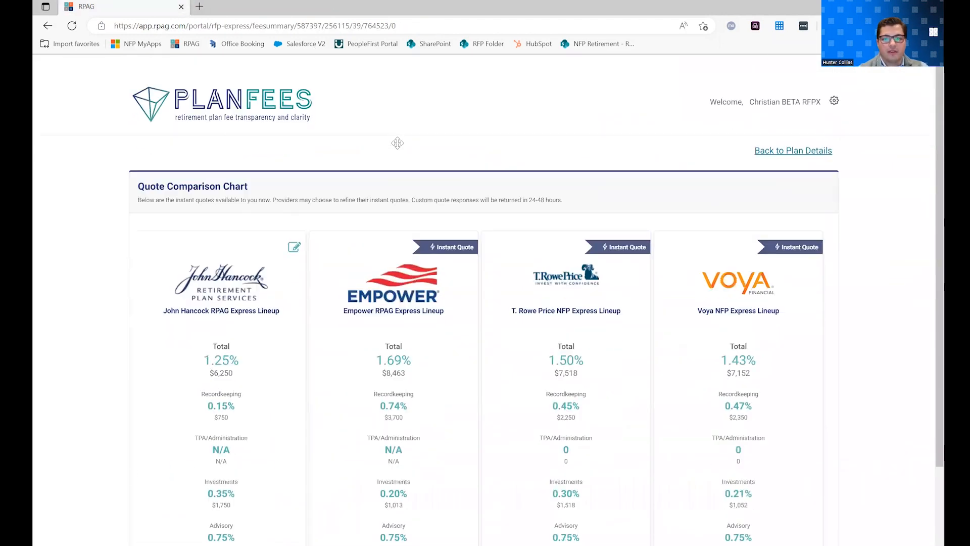